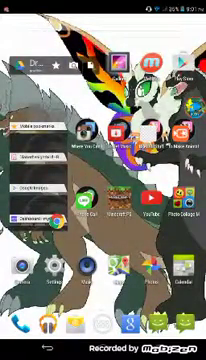
Step: Open the Gallery albums and swipe across the grid of saved artwork
click(118, 64)
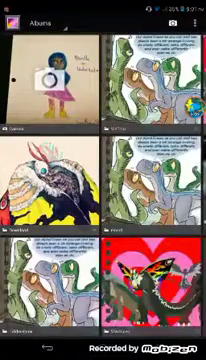
drag(150, 180, 100, 180)
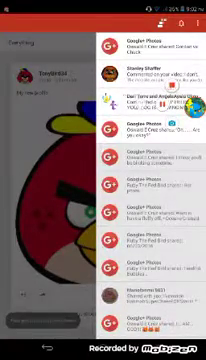
Step: Dismiss one notification, close the notifications drawer and refresh the Google+ feed
drag(180, 100, 105, 100)
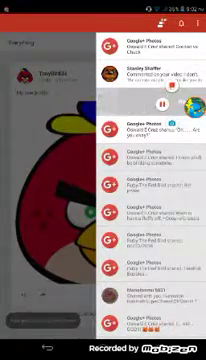
click(50, 200)
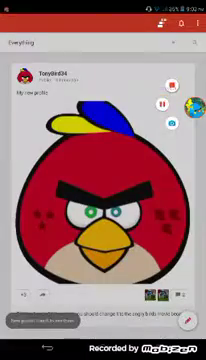
drag(100, 120, 100, 250)
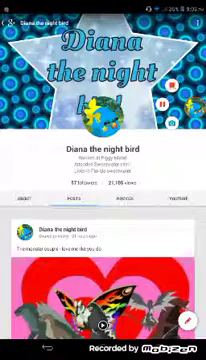
scroll(103, 200, down, 3)
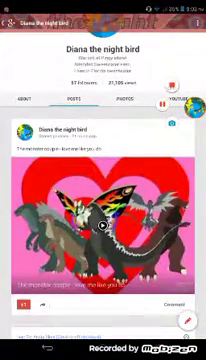
scroll(103, 200, up, 3)
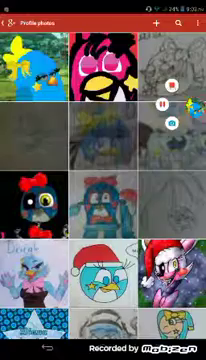
scroll(103, 200, down, 2)
scroll(103, 200, down, 2)
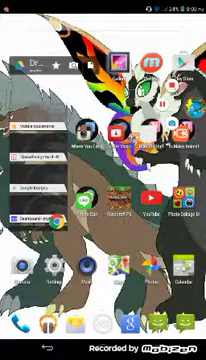
Step: Open the Gallery, swipe through the albums and open the Screenshot album
click(150, 268)
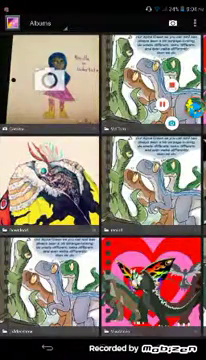
drag(150, 180, 60, 180)
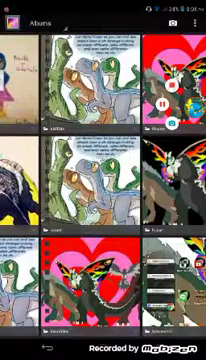
click(90, 180)
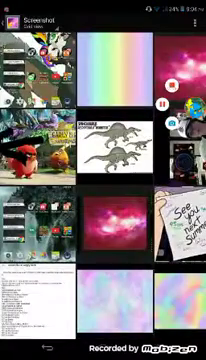
Step: Select the first home-screen screenshot thumbnail in the Screenshot album
click(11, 62)
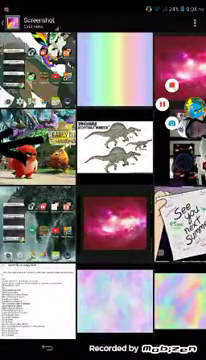